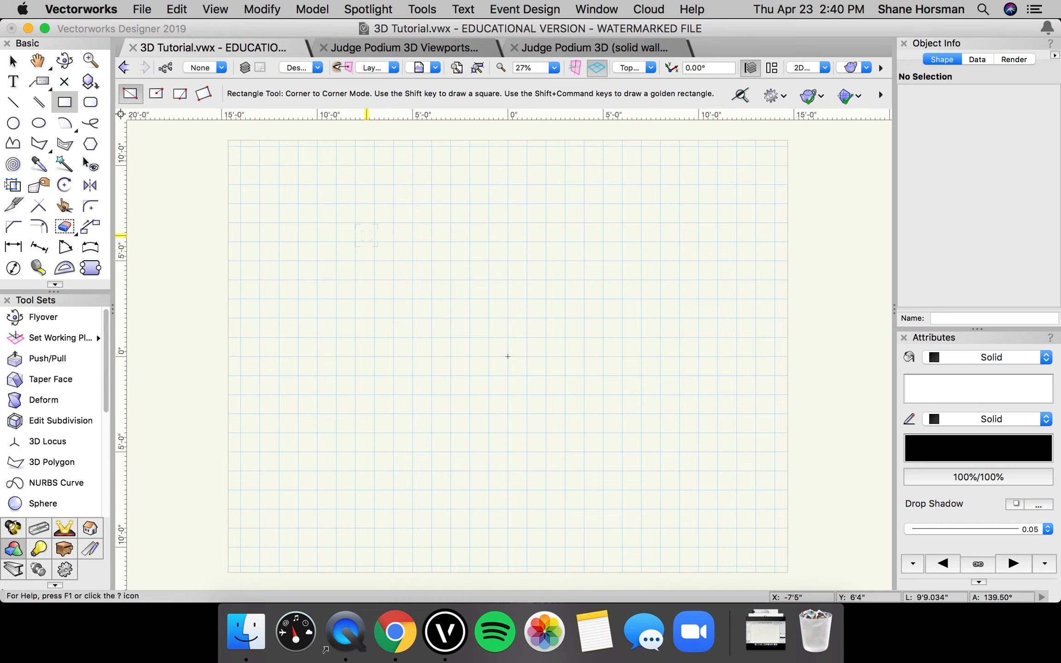
- Draw a rectangle about 8'4" wide and 4'9.7" high in the upper-left part of the design layer
left_click(346, 209)
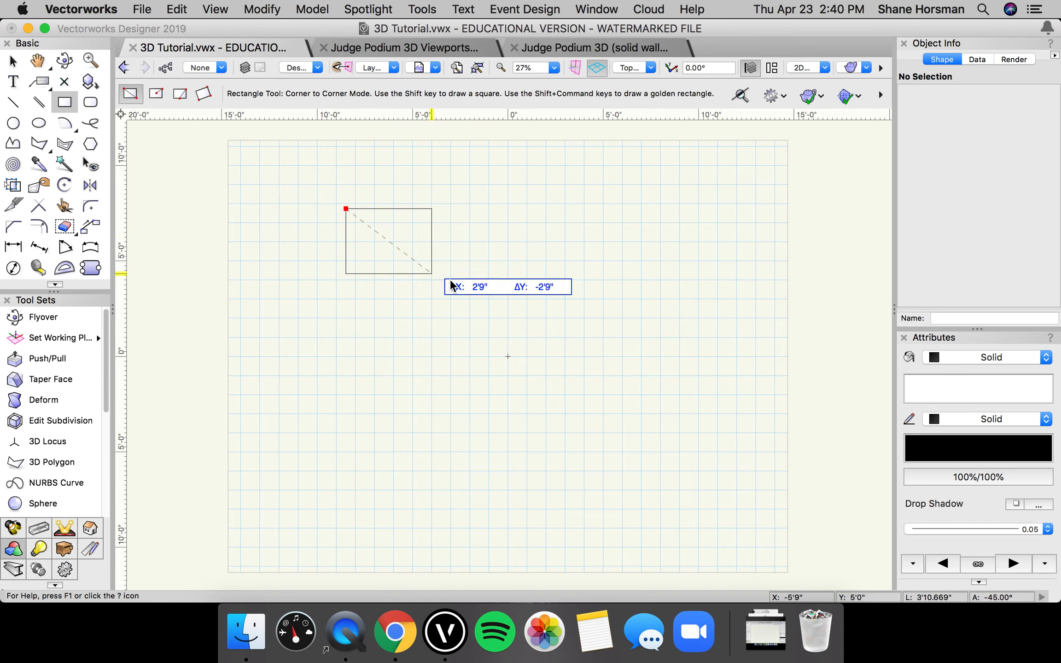
left_click(504, 300)
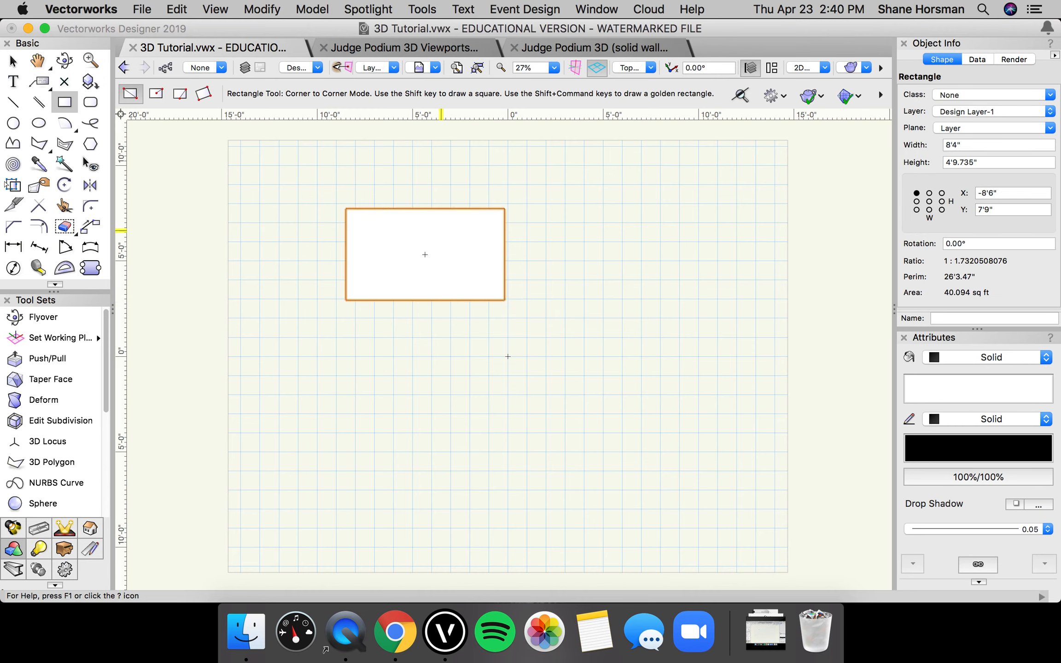
- Extrude the rectangle 1'0", setting its X size to 8' and its Y size to 4'
left_click(302, 16)
left_click(342, 103)
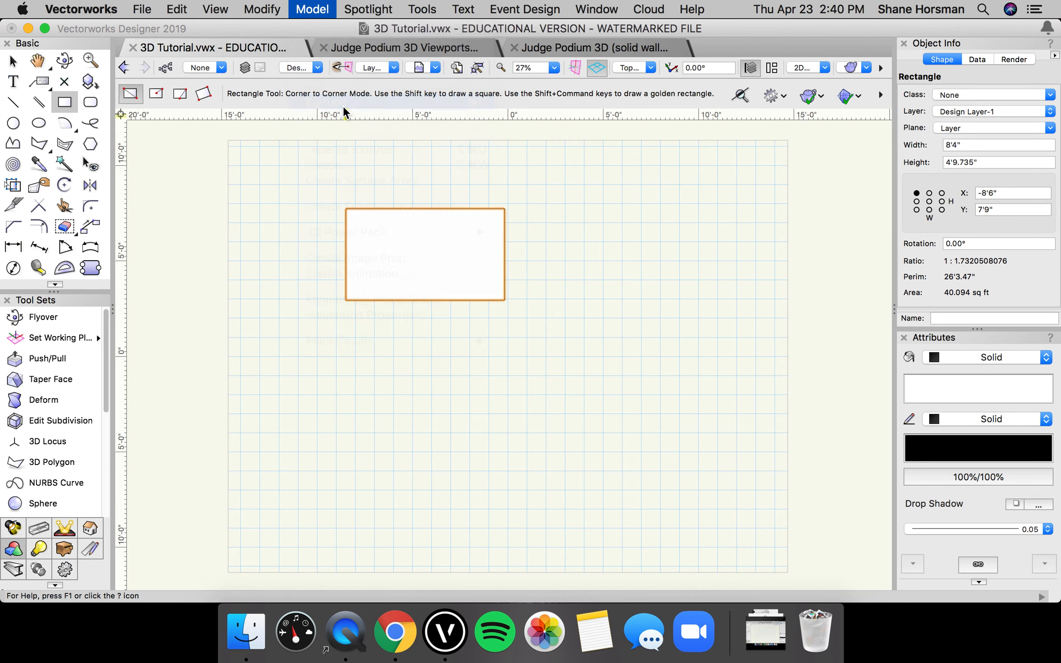
left_click(537, 158)
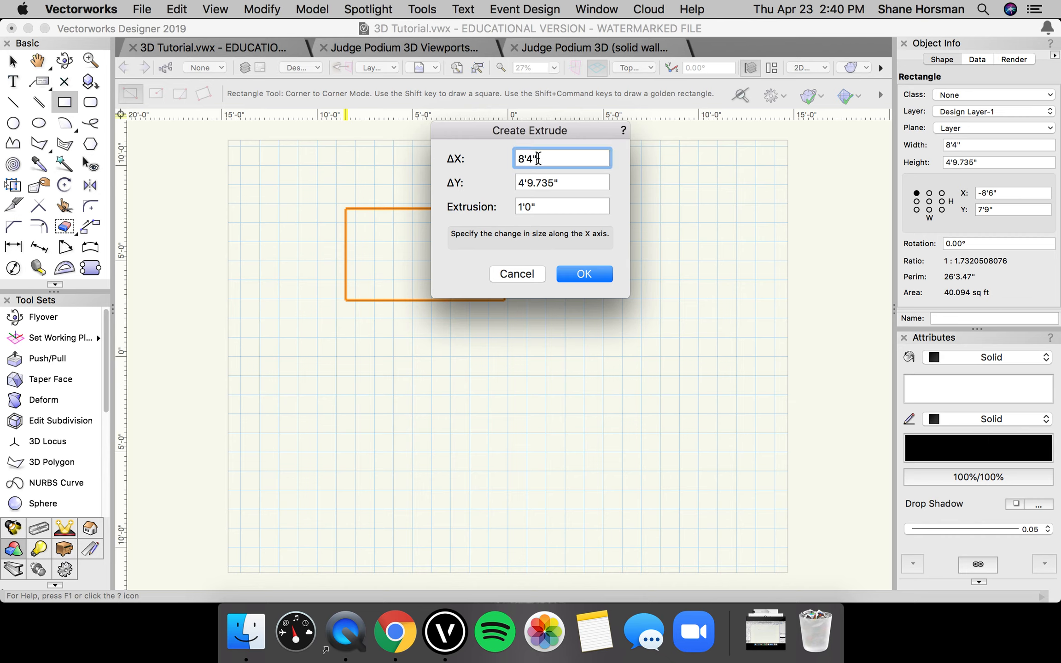
left_click(561, 187)
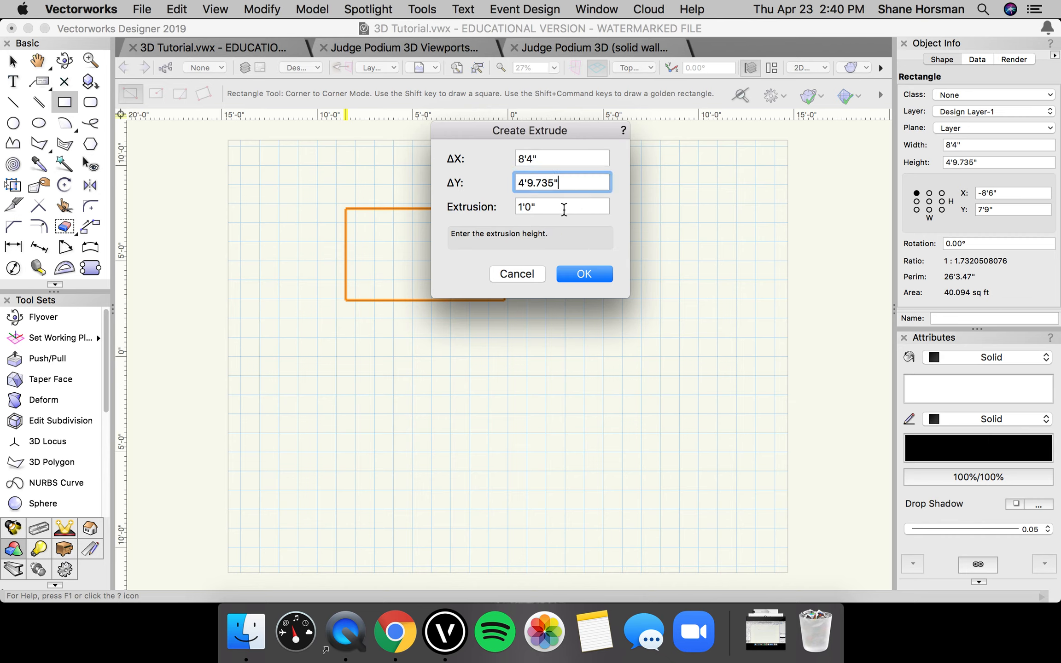
left_click(566, 208)
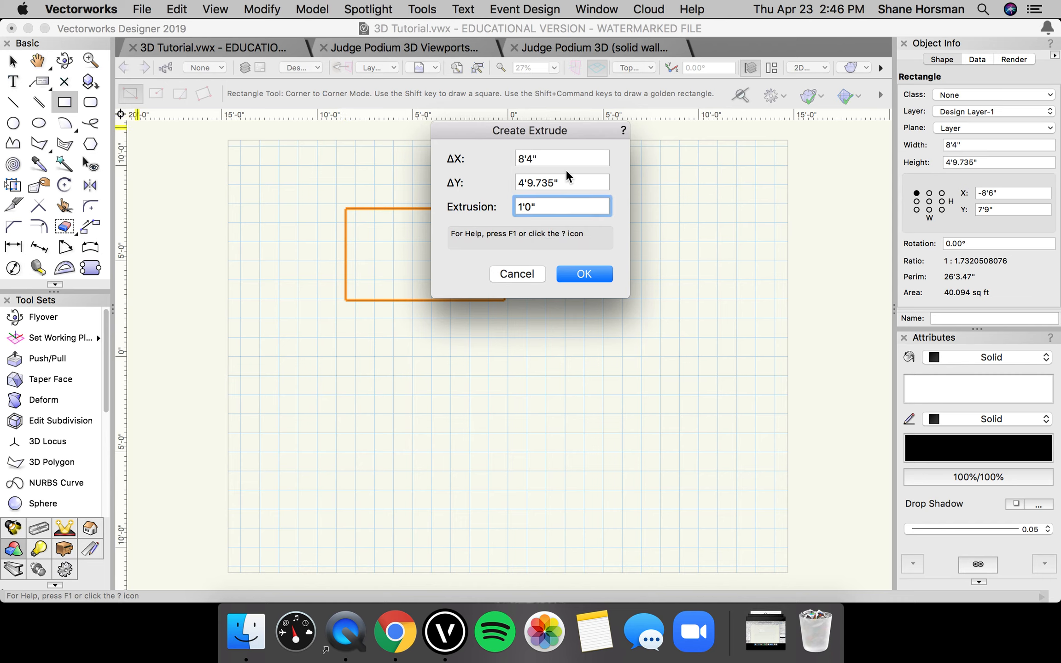
left_click(567, 155)
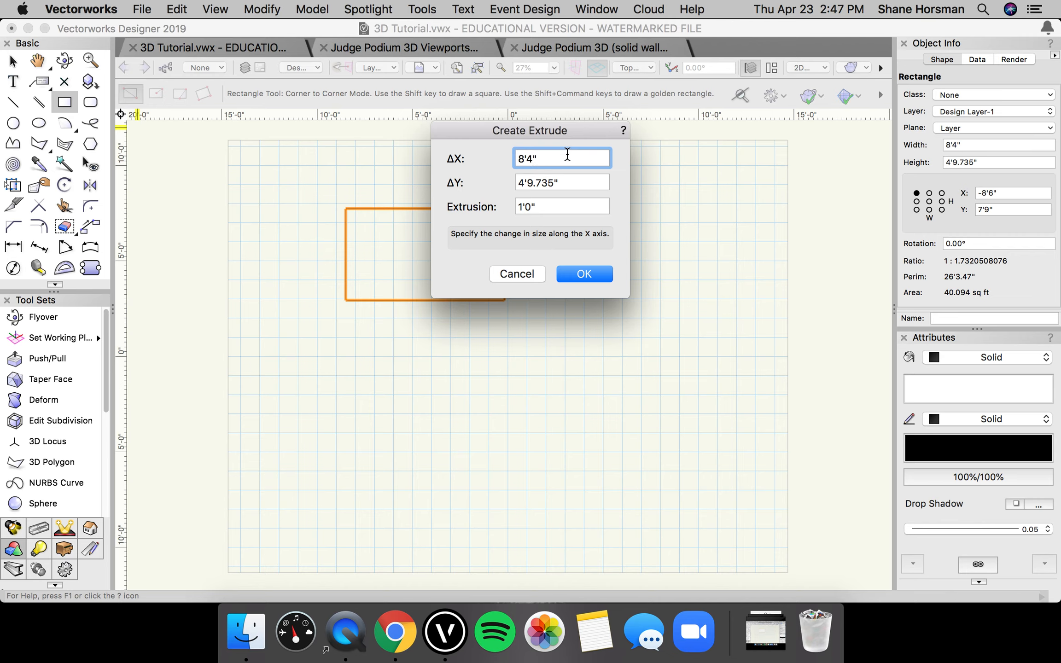
key("BackSpace")
key("BackSpace")
left_click(564, 182)
key("BackSpace")
key("BackSpace")
key("BackSpace")
key("BackSpace")
key("BackSpace")
key("BackSpace")
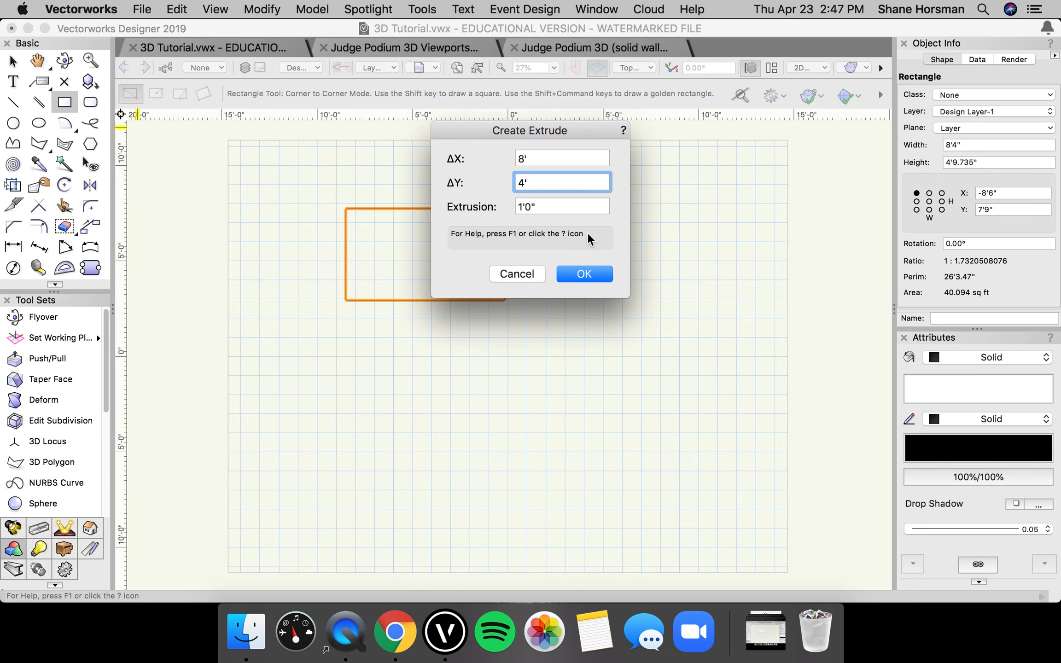
left_click(585, 274)
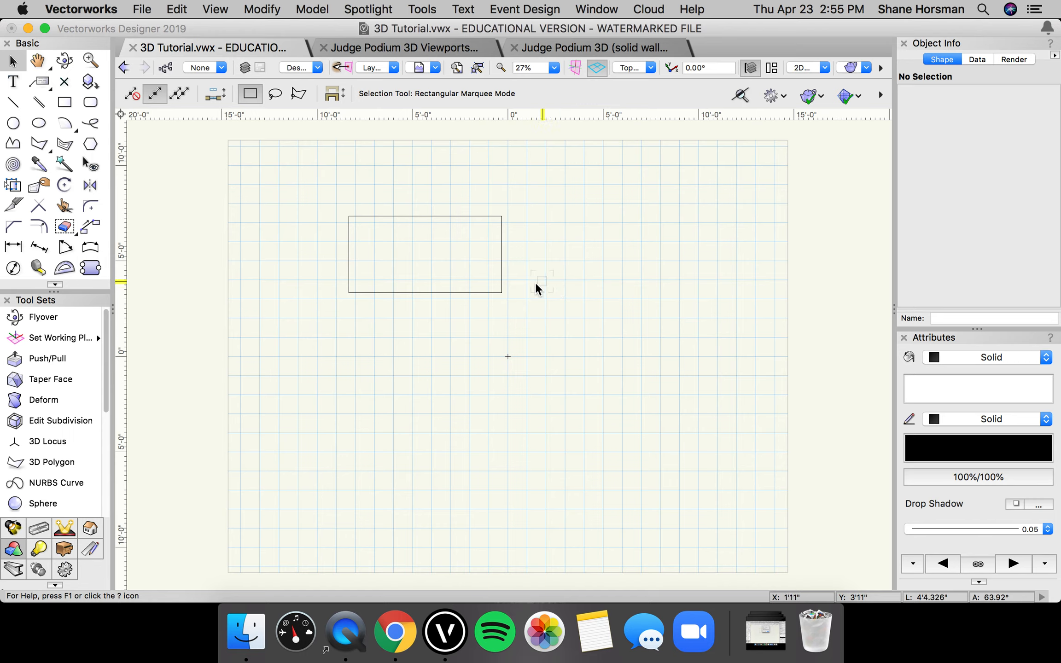
- Inspect the extruded box in the Right Isometric view and with the Flyover tool
left_click(637, 69)
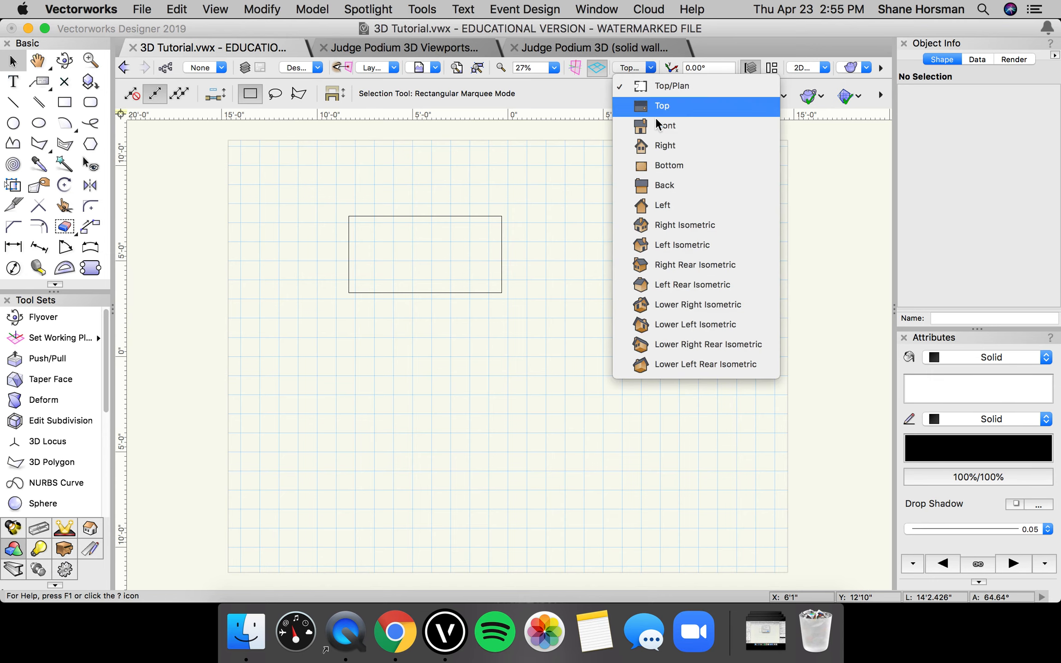
left_click(685, 225)
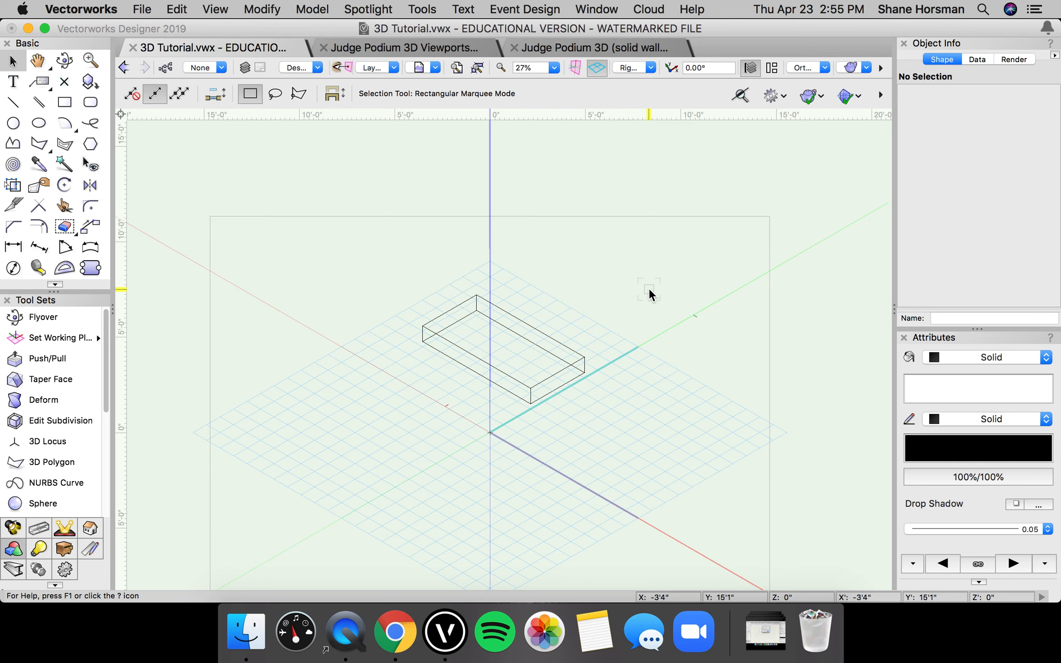
left_click(60, 62)
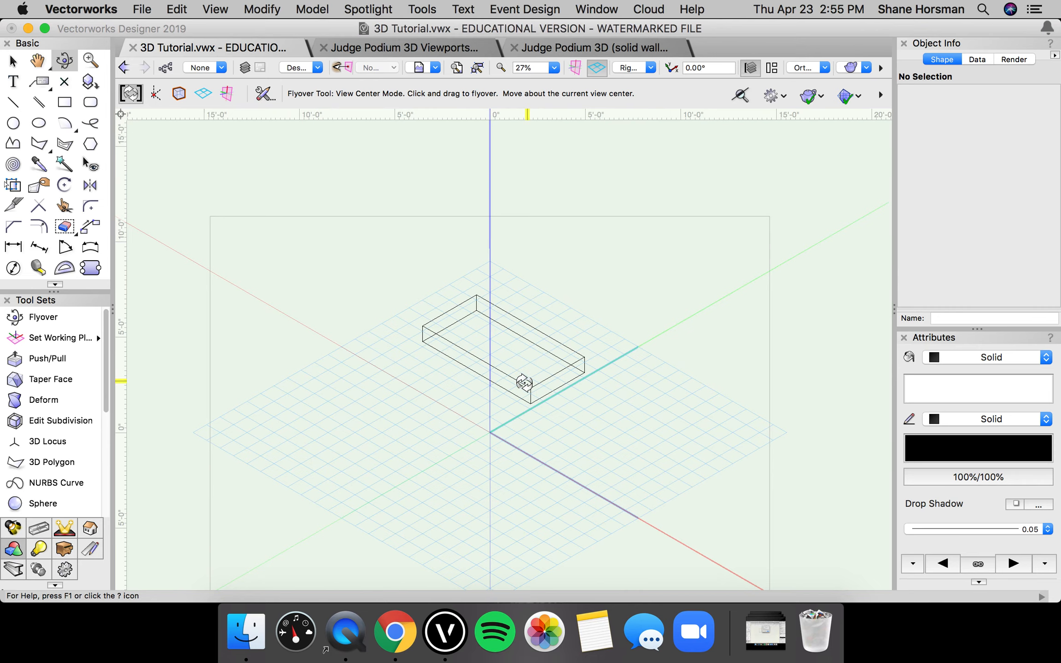
mouse_move(481, 389)
left_mouse_down()
mouse_move(587, 419)
mouse_move(672, 371)
mouse_move(678, 342)
mouse_move(632, 398)
mouse_move(495, 410)
mouse_move(482, 375)
left_mouse_up()
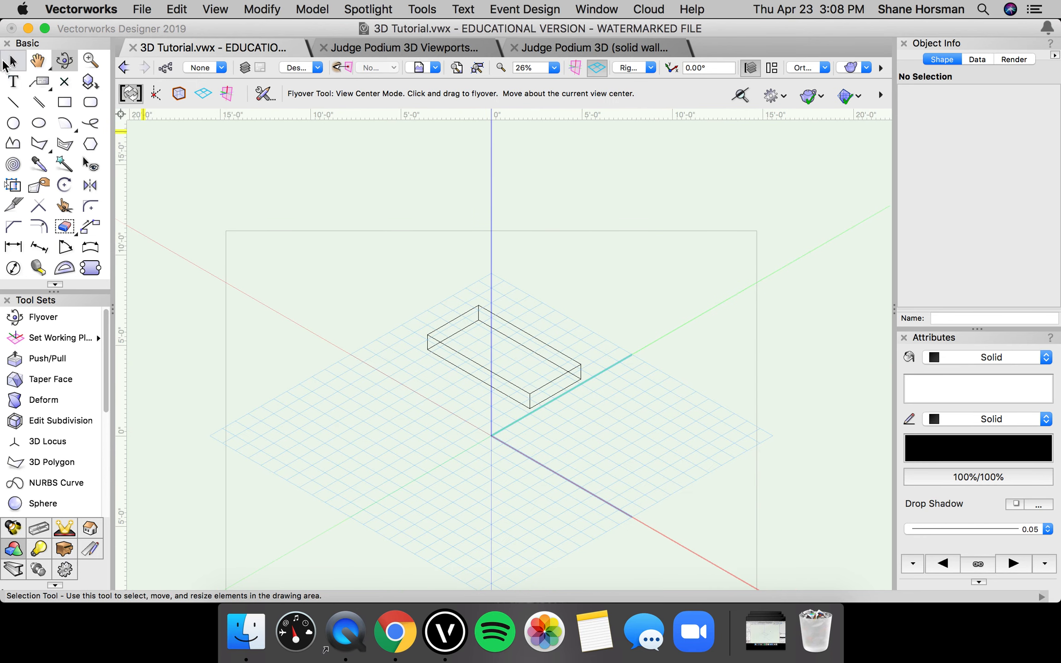
left_click(13, 61)
- Return to the Top/Plan view and draw a circle with a radius of about 3'6.4" below the box
left_click(642, 66)
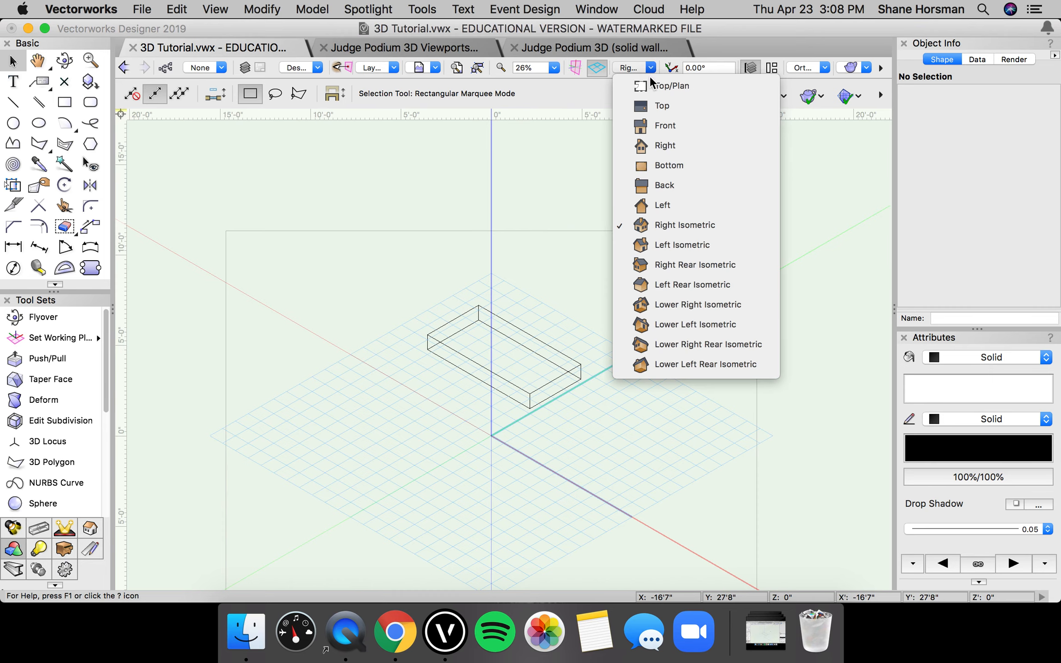
left_click(653, 84)
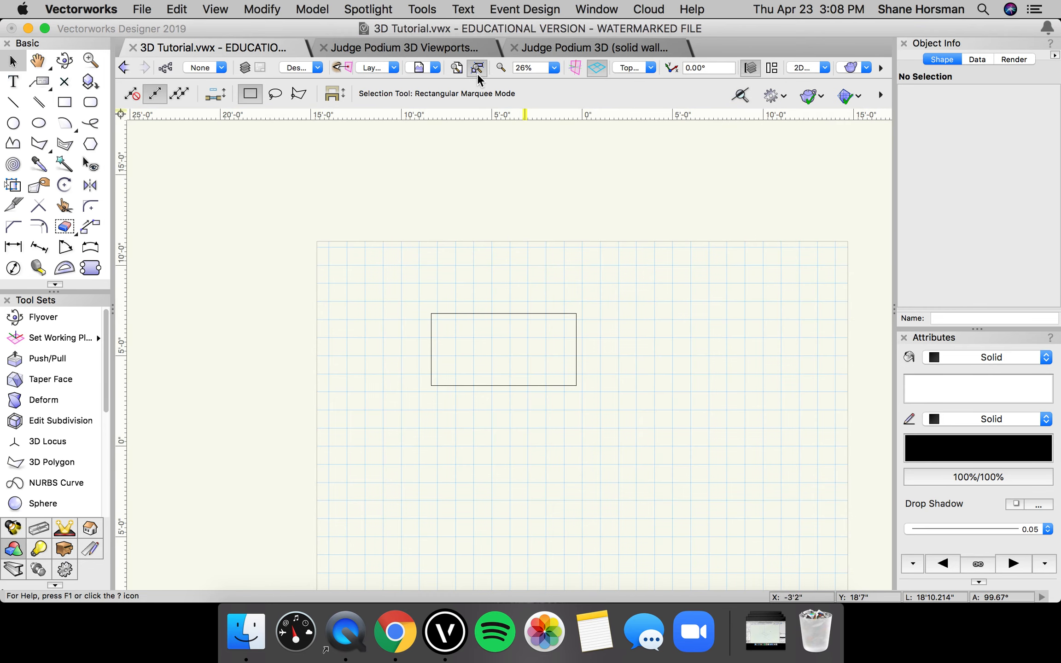
left_click(462, 68)
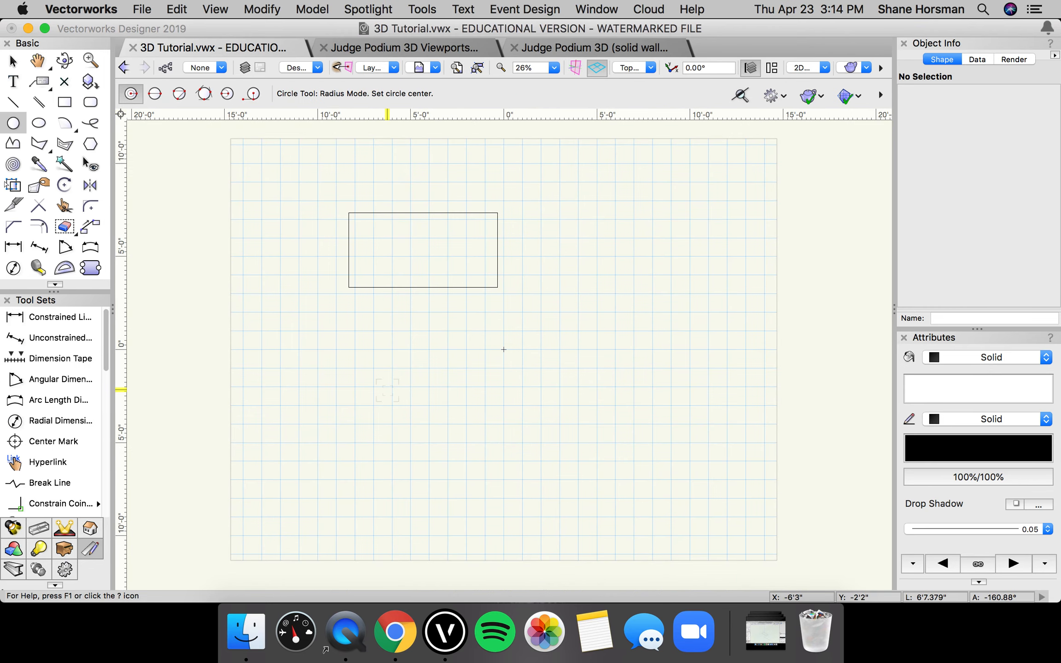
left_click(387, 390)
left_click(434, 437)
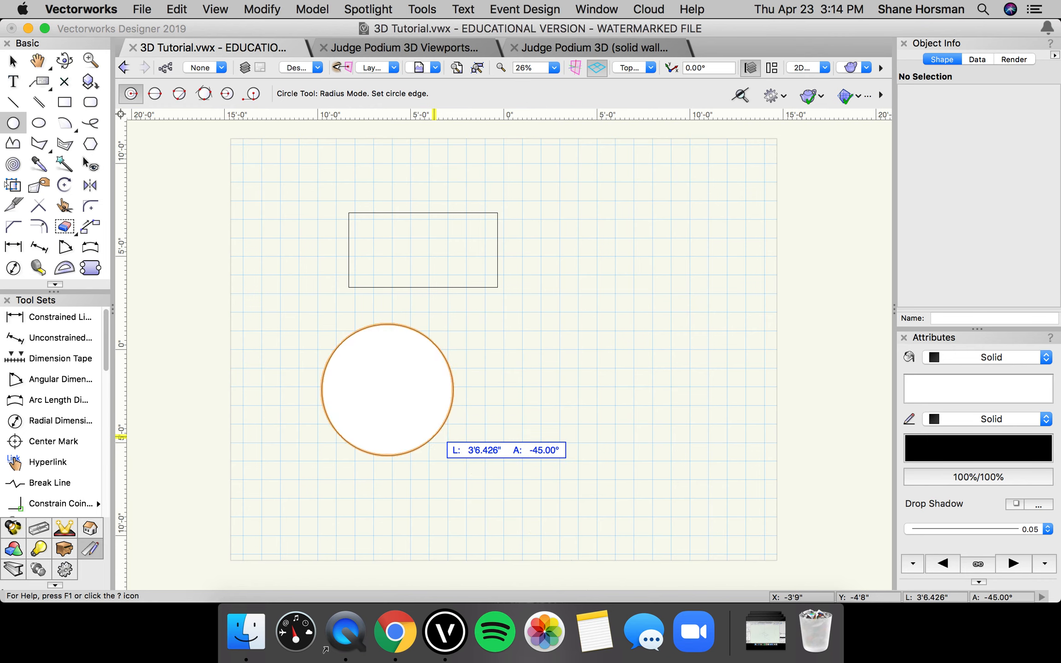
- Extrude the circle 1'0", keeping its X and Y sizes as drawn
left_click(305, 9)
left_click(334, 101)
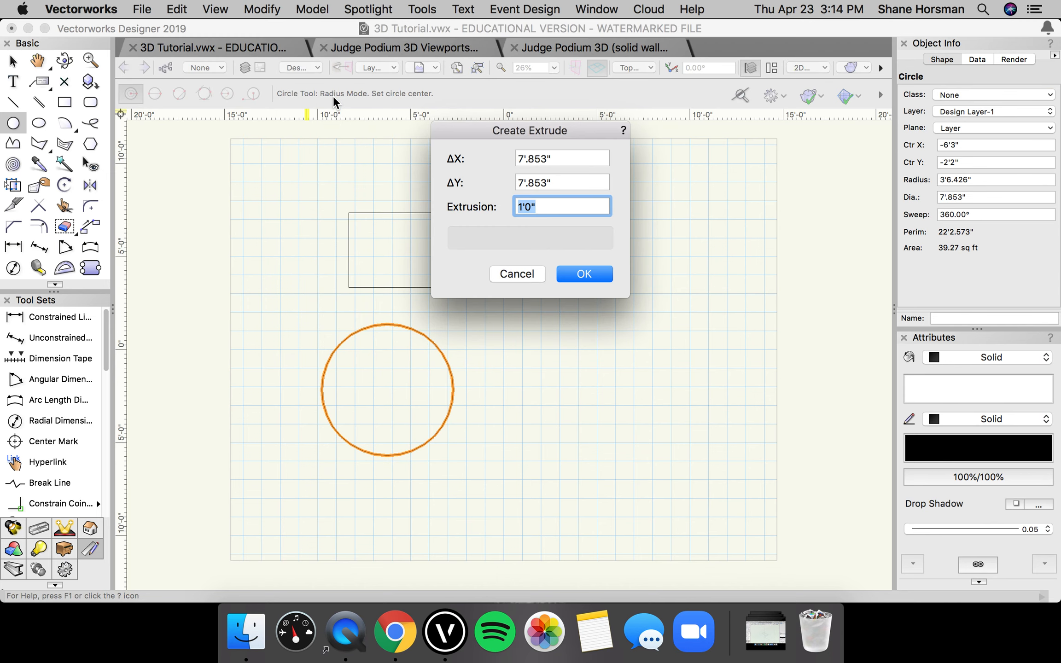
left_click(607, 276)
- In the Right Isometric view, create a sphere in front of the cylinder and the box, with its radius reaching to the origin
left_click(649, 67)
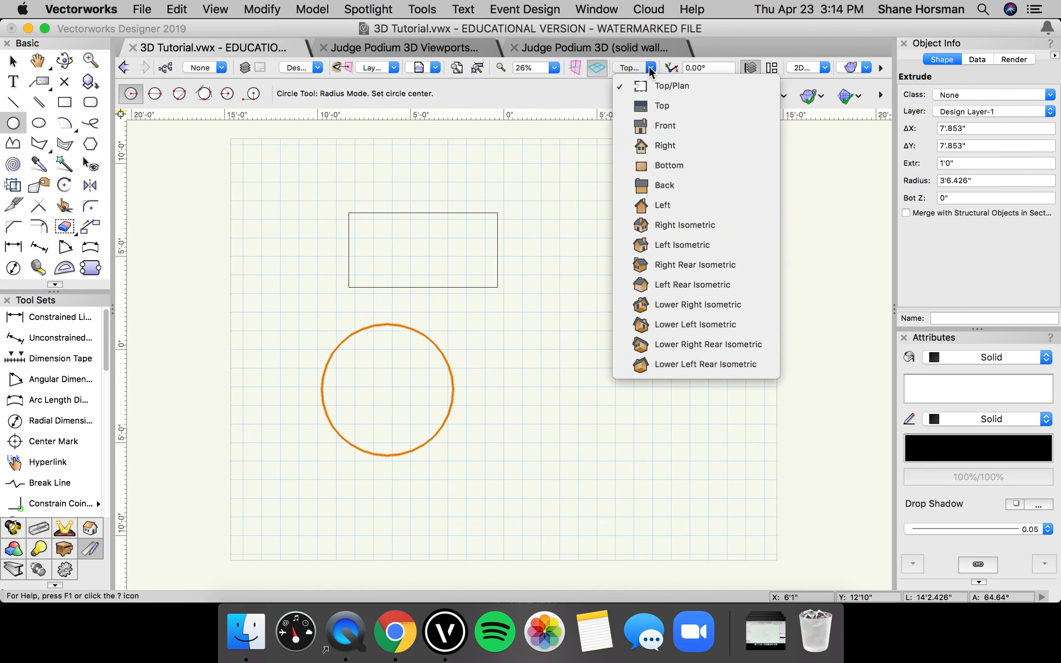
left_click(698, 225)
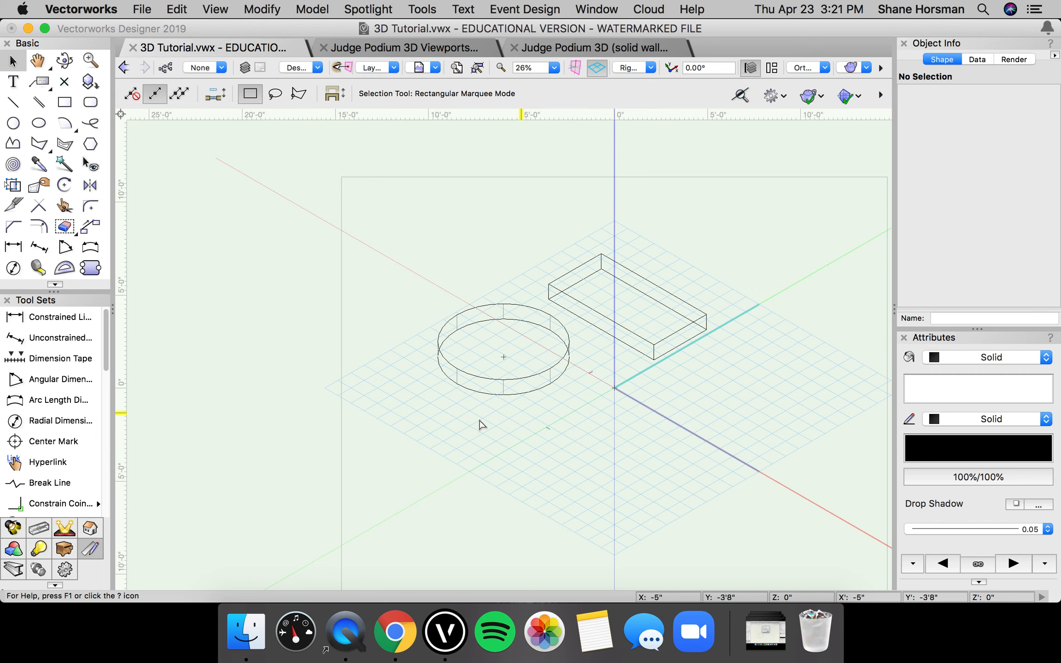
left_click(18, 551)
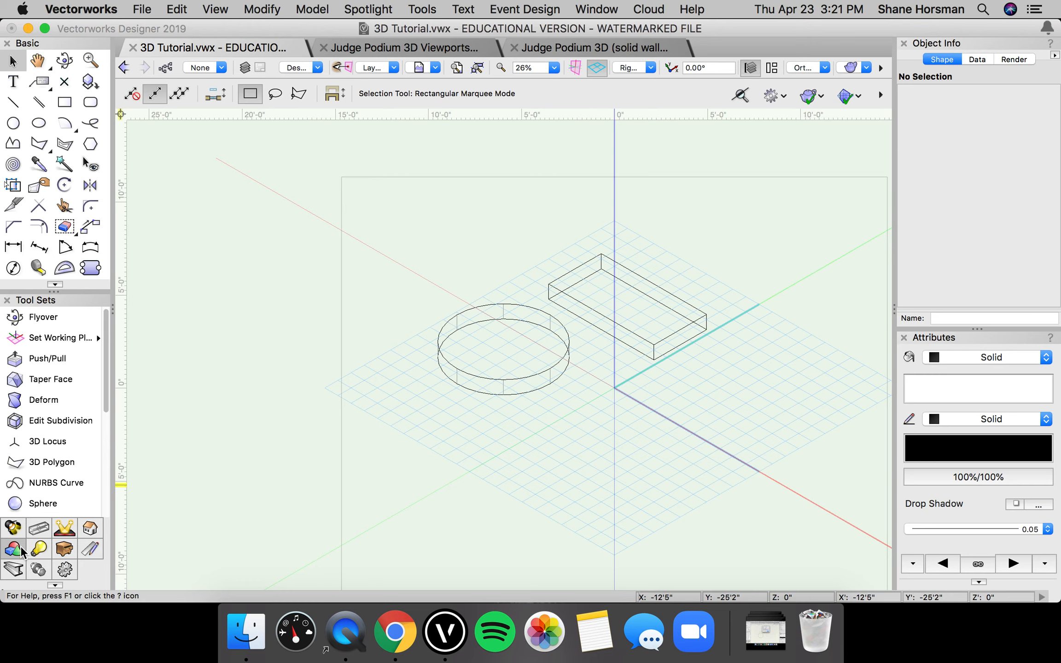
left_click(42, 503)
left_click(588, 444)
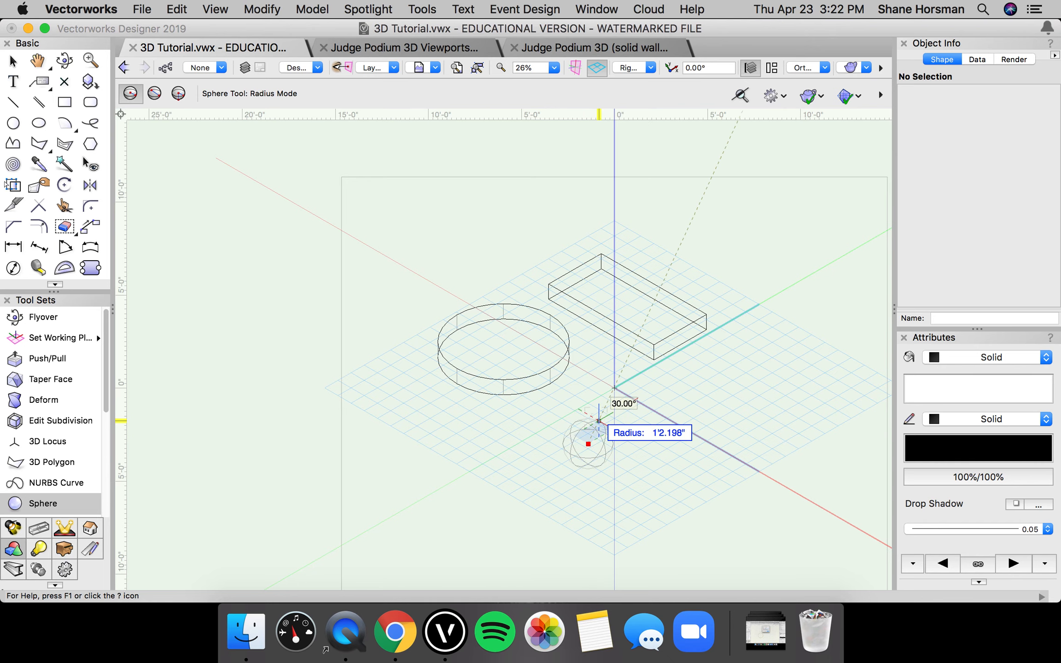
left_click(614, 390)
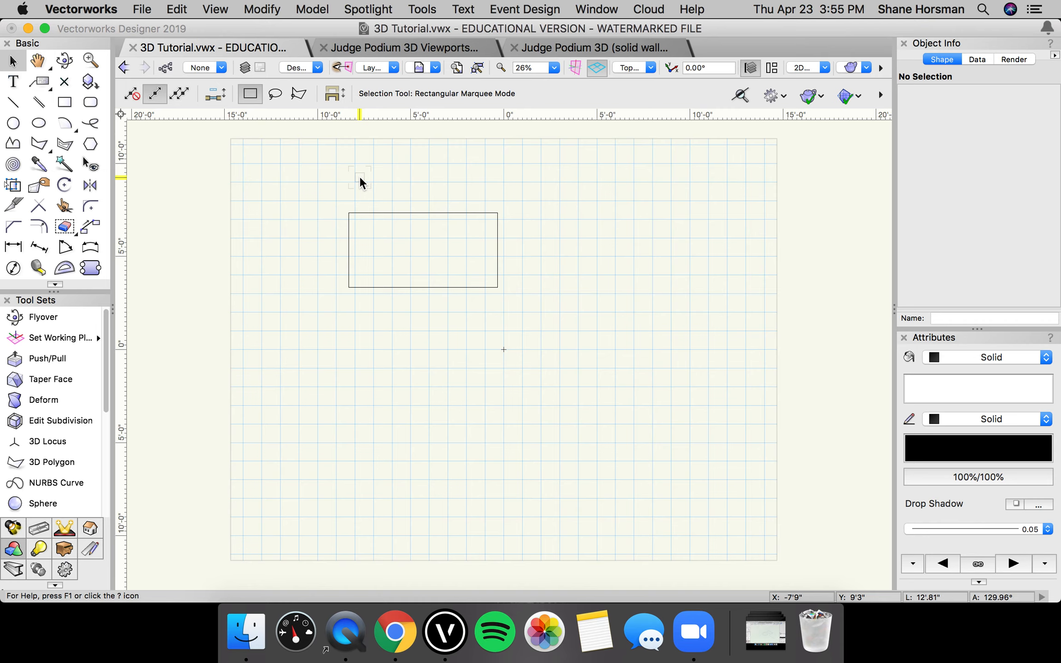
- Look at the sheet layer Sht-1 [Viewports] and return to Design Layer-1
left_click(301, 68)
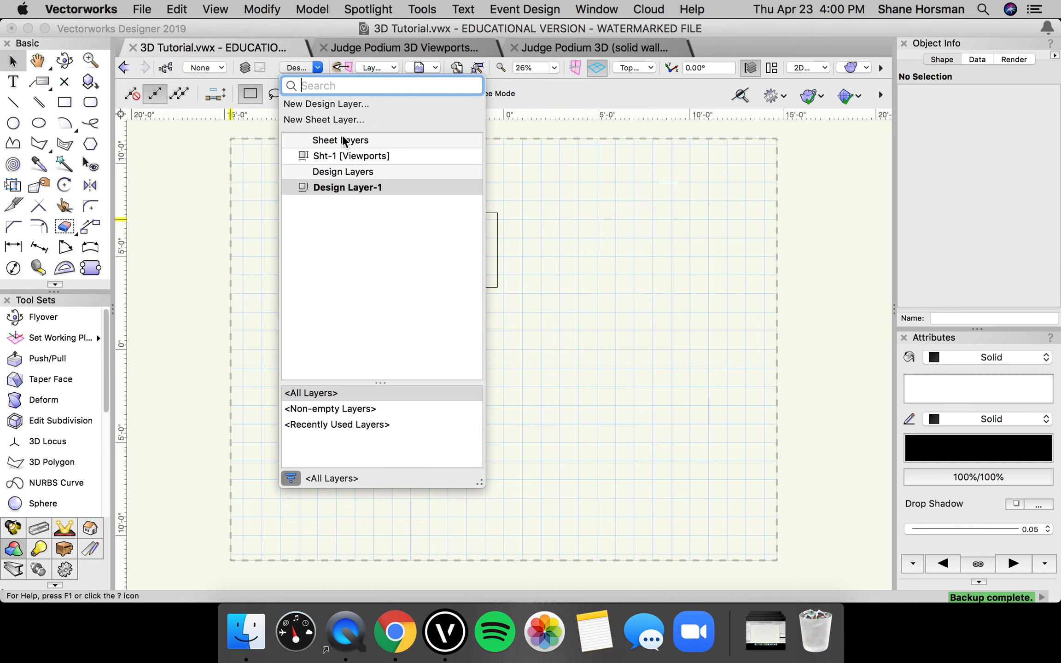
left_click(362, 156)
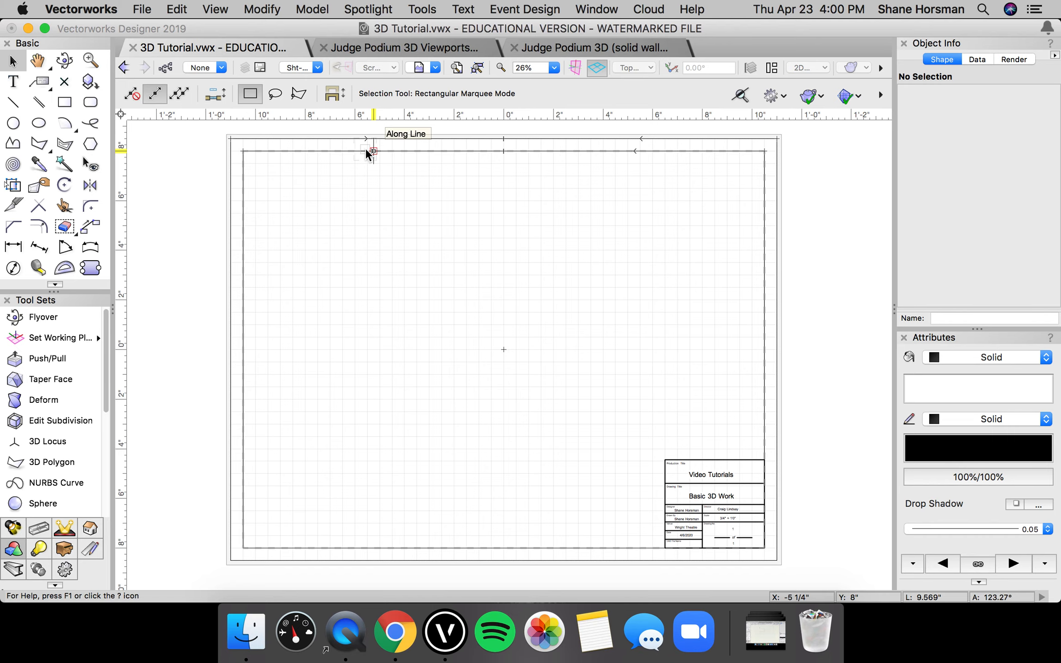
left_click(304, 69)
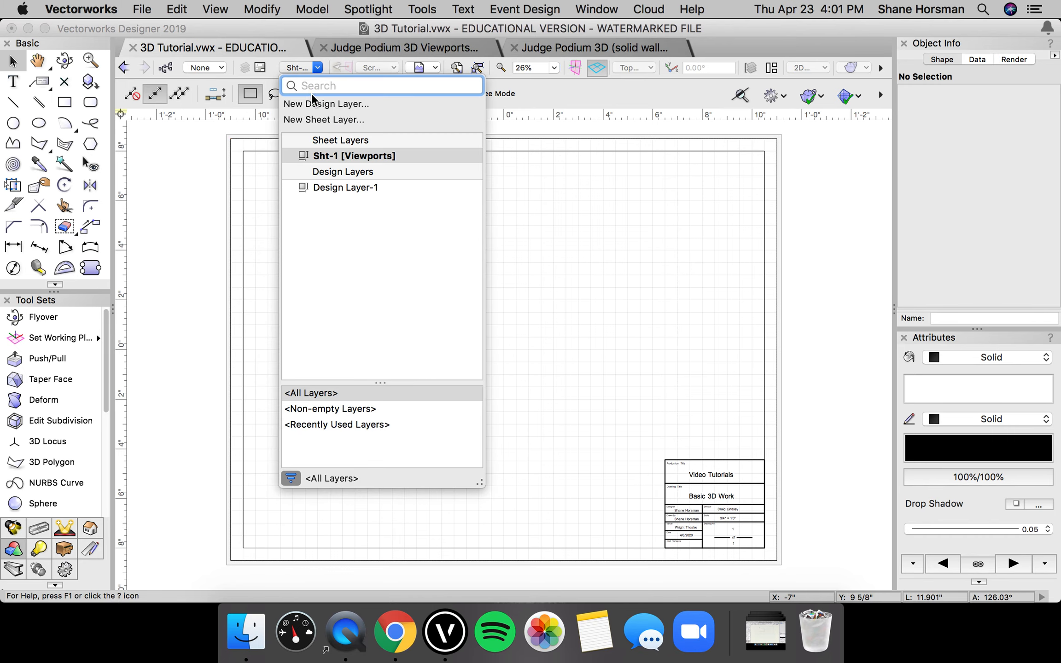
left_click(350, 187)
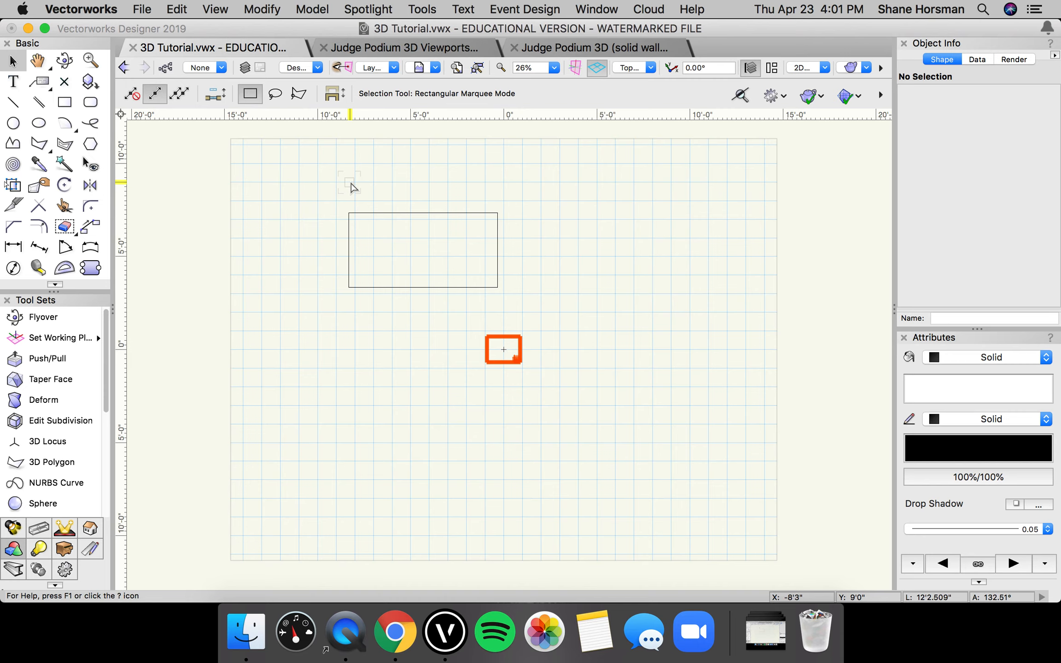
- Create a viewport of the box's Front view on Sht-1 [Viewports], with the drawing title "Front View"
left_click(645, 72)
left_click(677, 132)
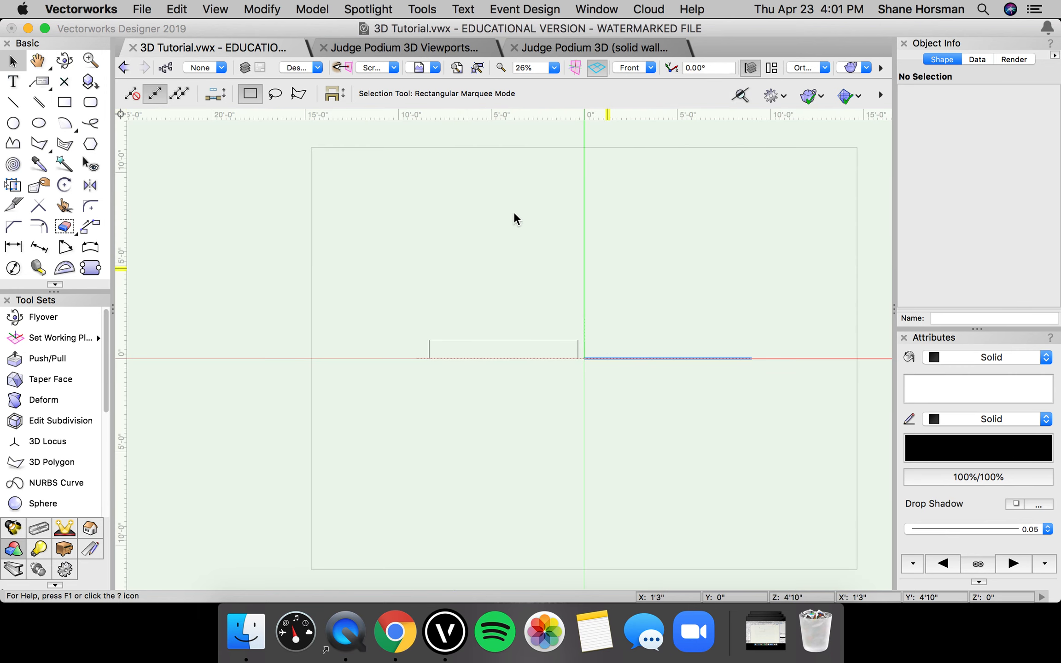
left_click(215, 5)
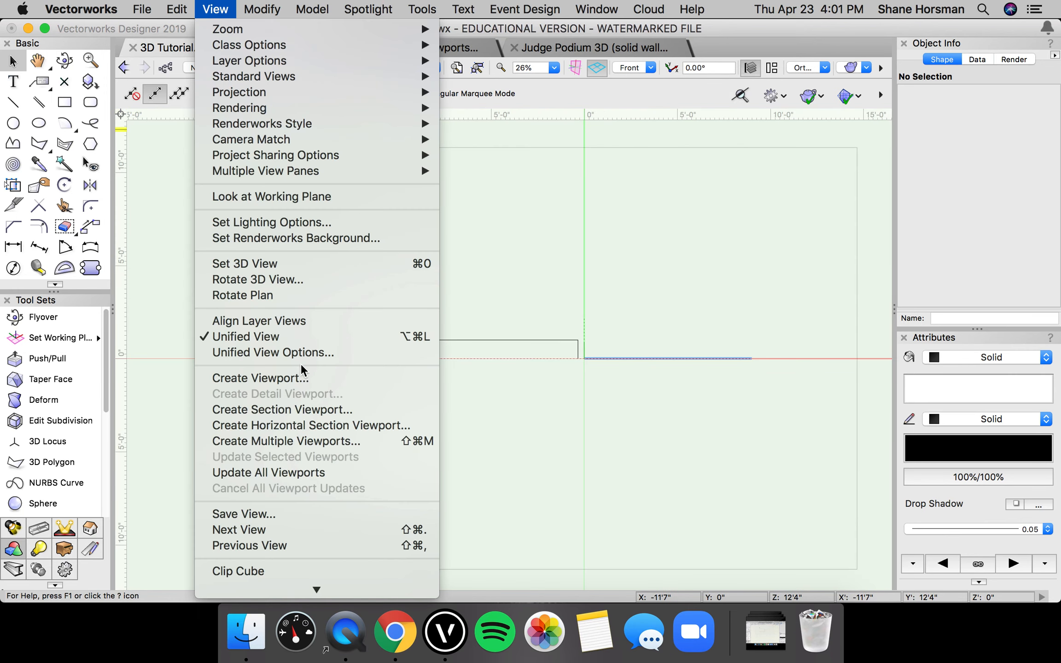
left_click(306, 376)
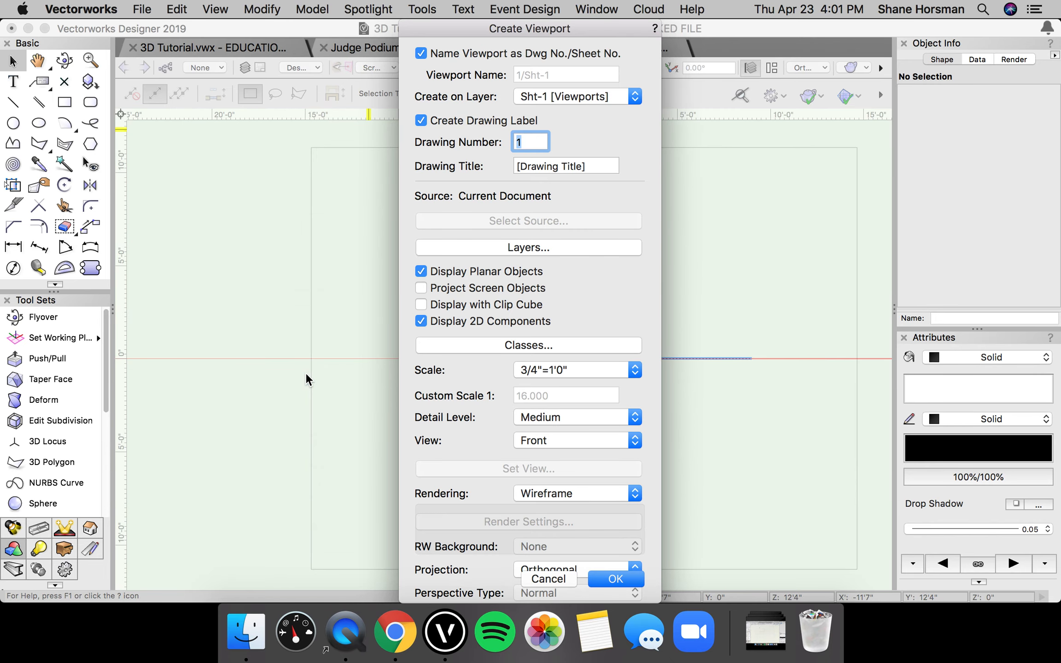
left_click(585, 166)
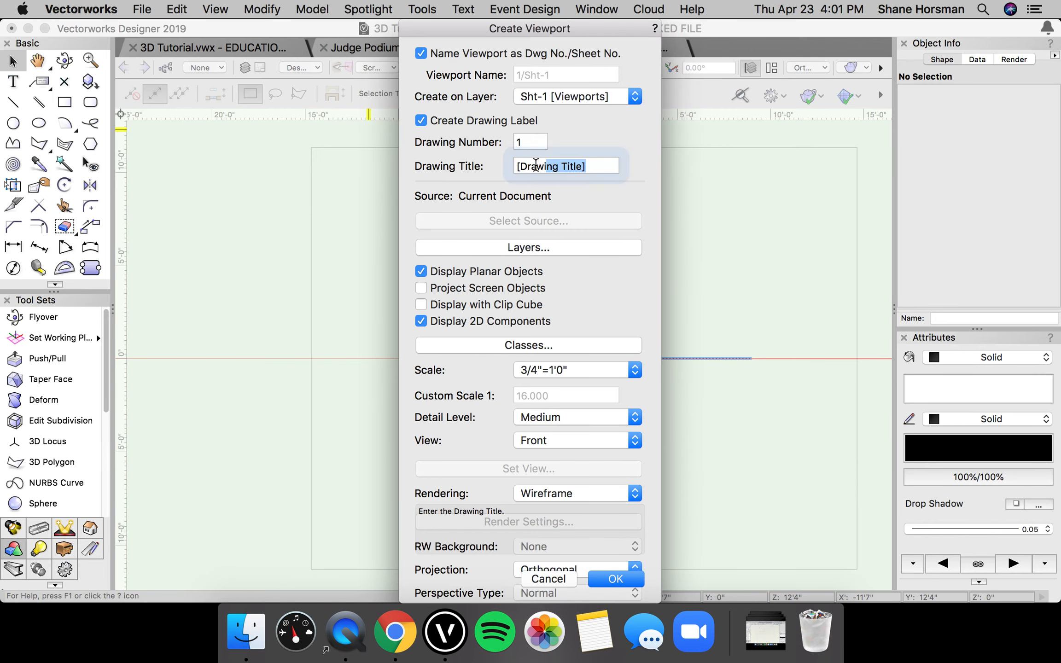
type("Front ")
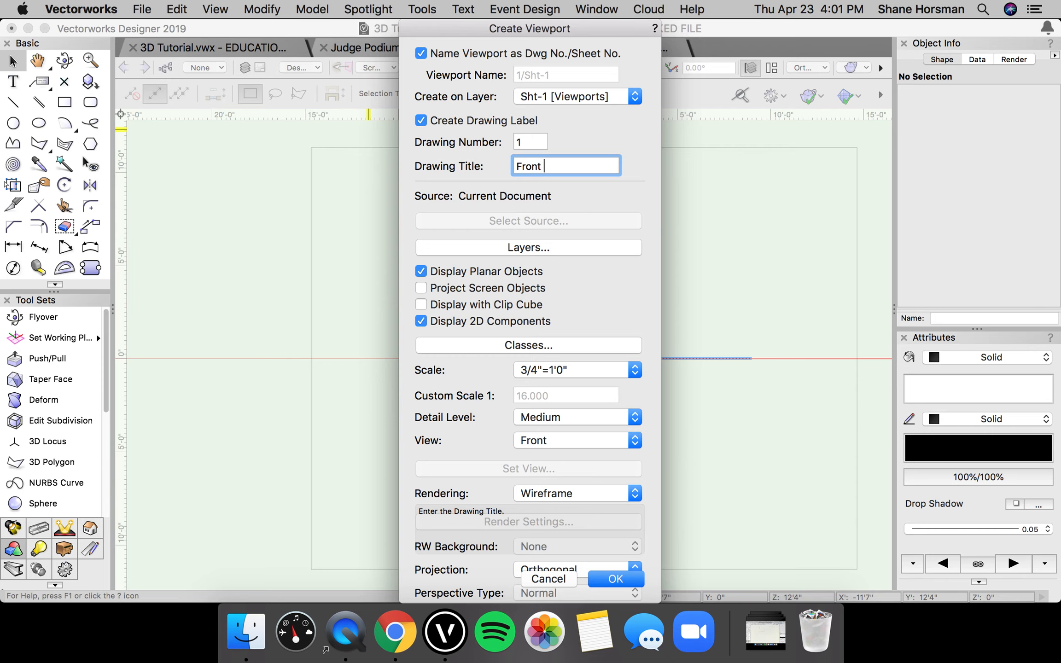
type("View")
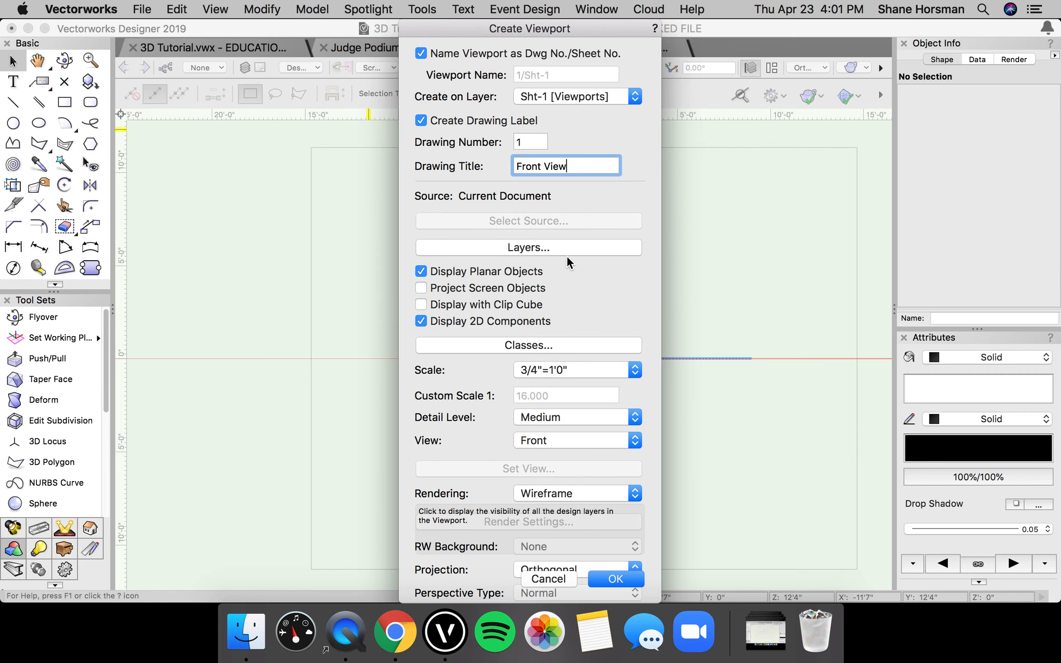
left_click(615, 579)
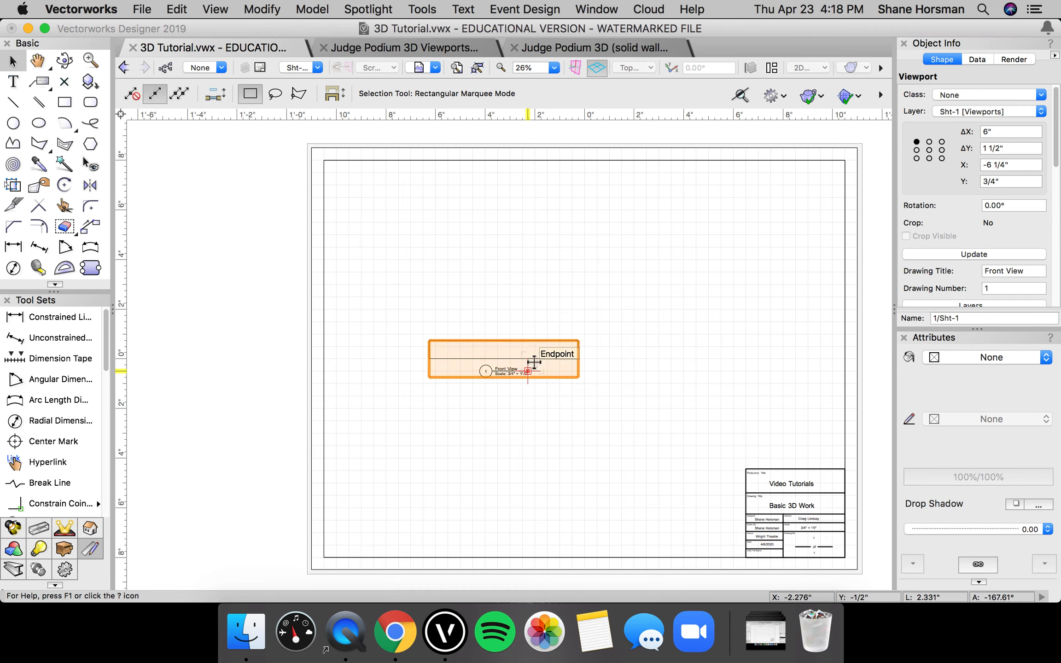
- In the Front View viewport's annotations, dimension the box's width with a constrained linear dimension above it, and exit the annotations
double_click(534, 363)
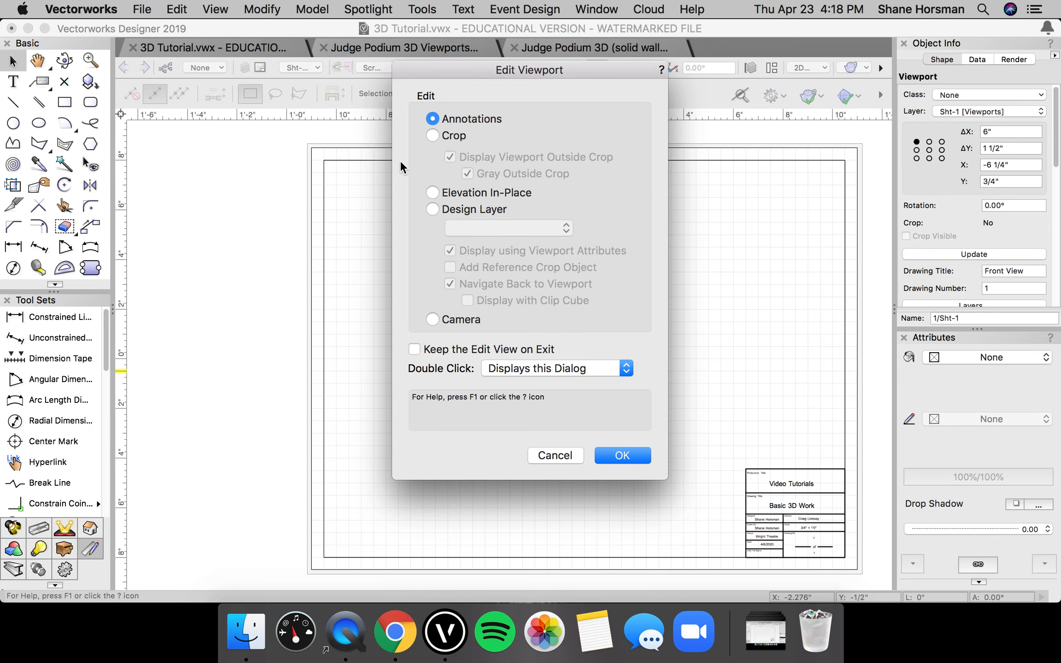
left_click(632, 451)
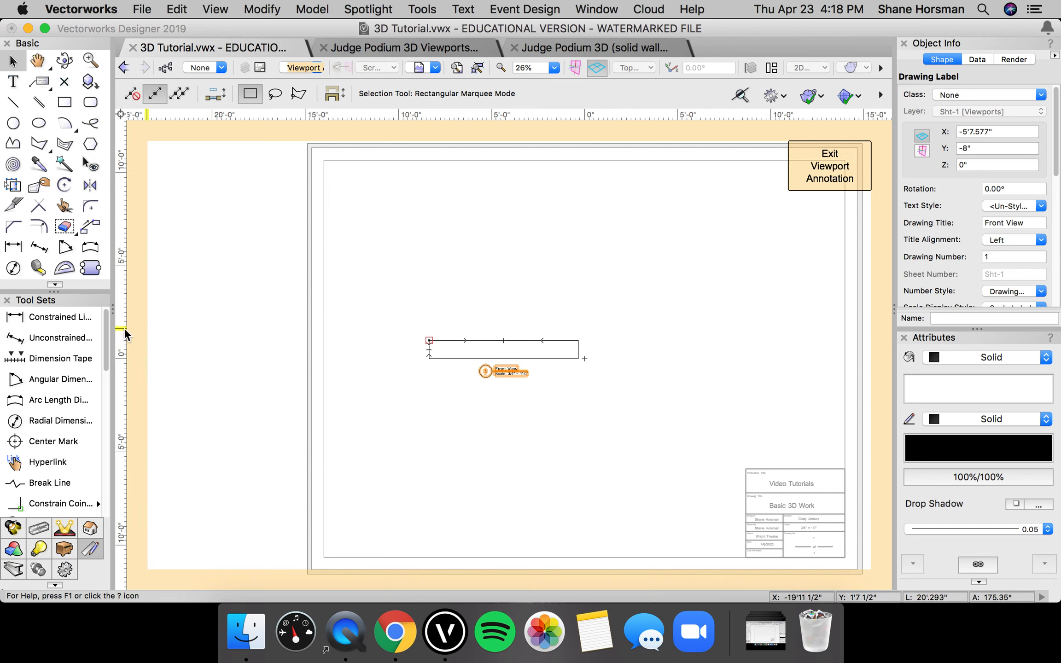
left_click(60, 318)
left_click(429, 341)
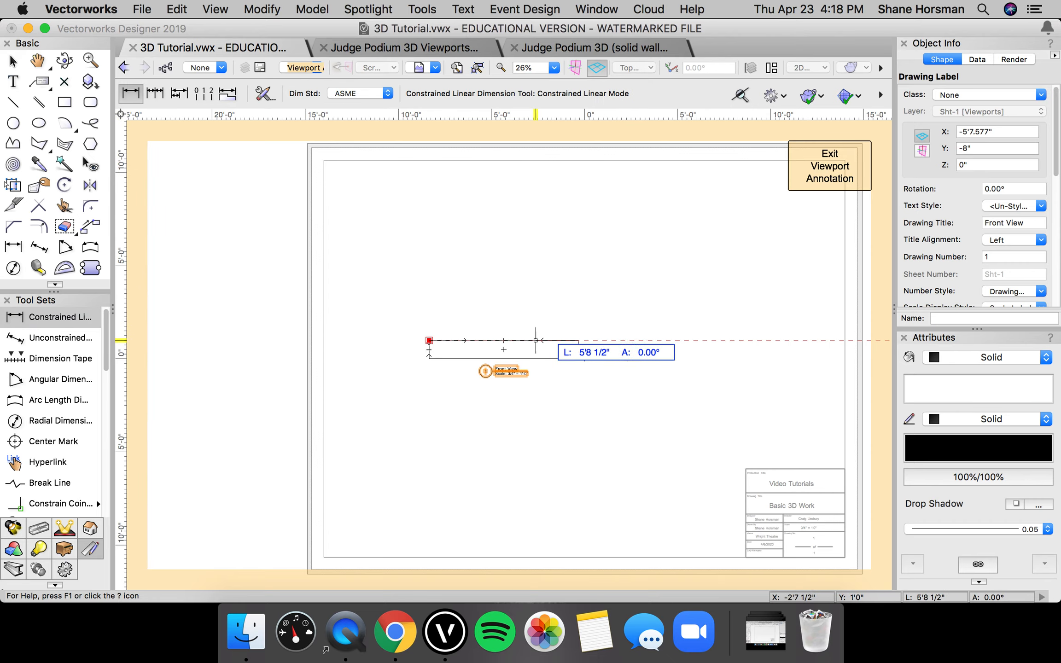
left_click(579, 340)
left_click(553, 326)
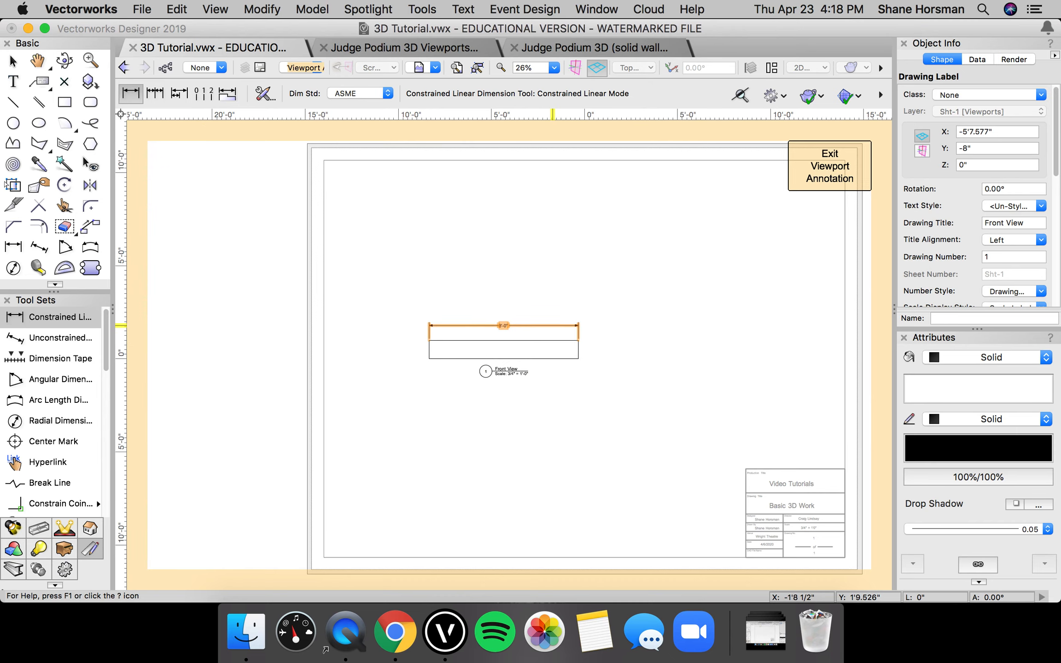
left_click(806, 162)
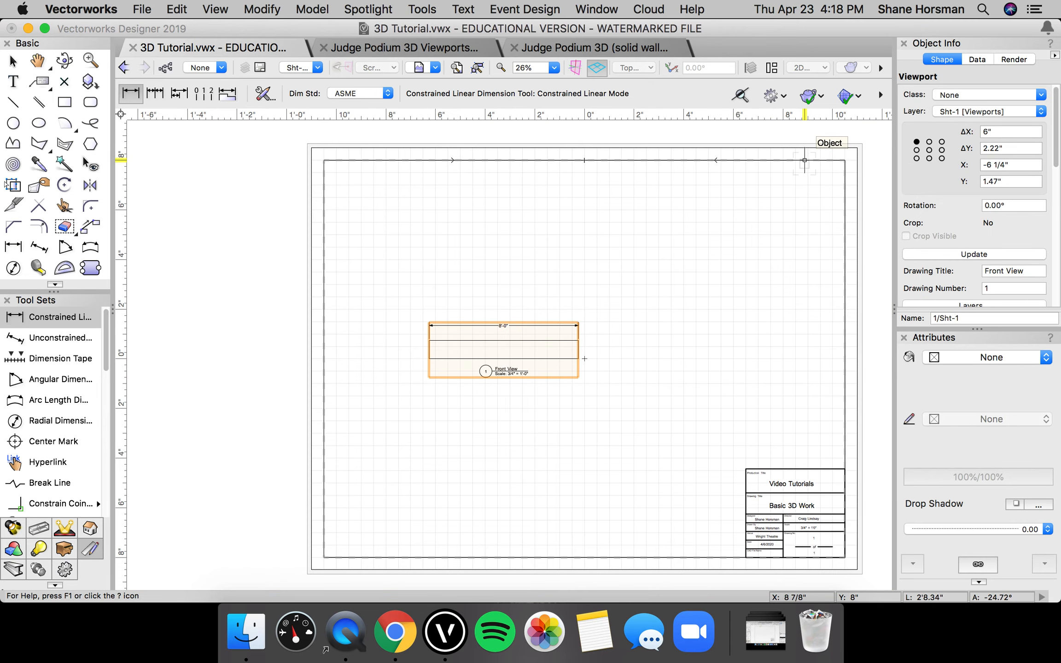